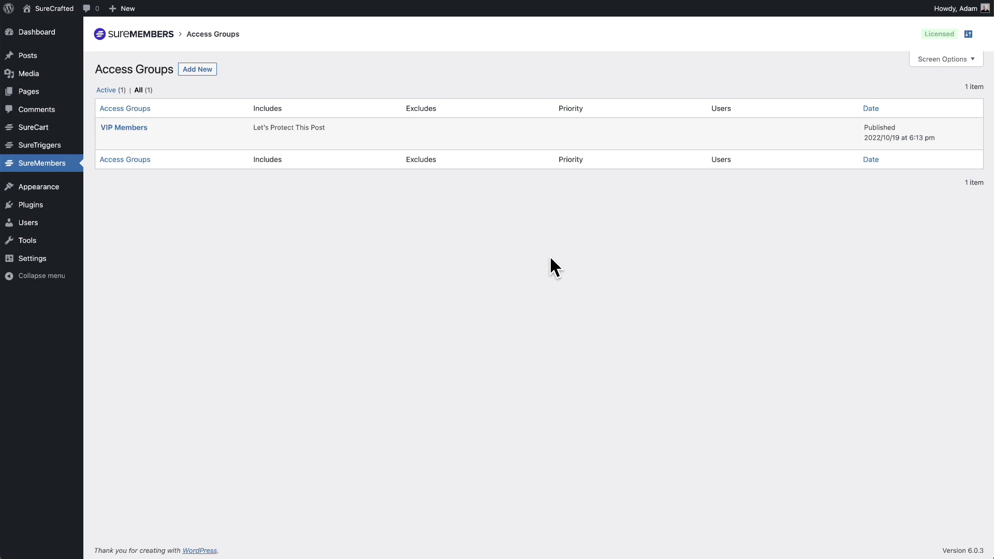
- Open the VIP Members access group to review its protected content, then go to All Posts
{"action": "mouse_move", "coordinate": [132, 127]}
{"action": "left_click", "coordinate": [125, 131]}
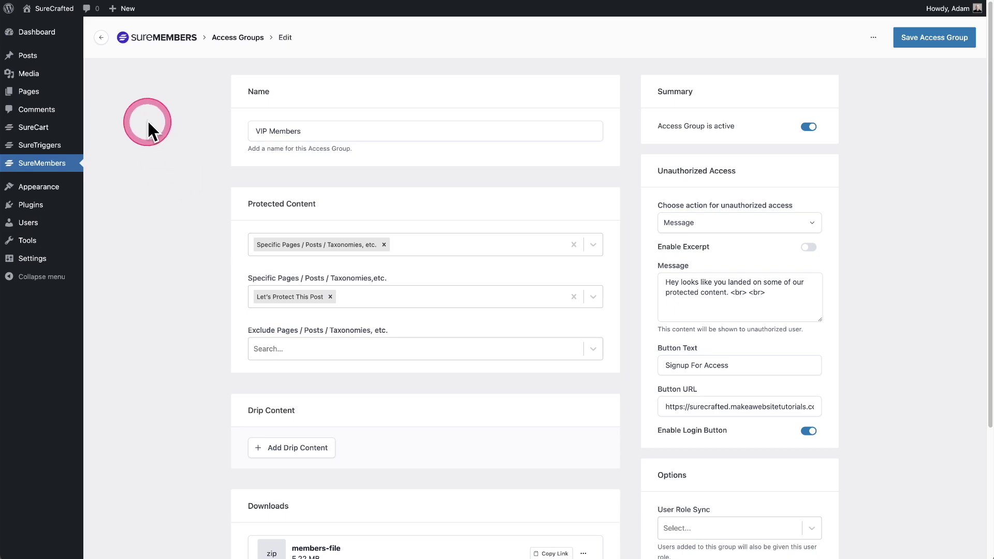
{"action": "left_click", "coordinate": [29, 56]}
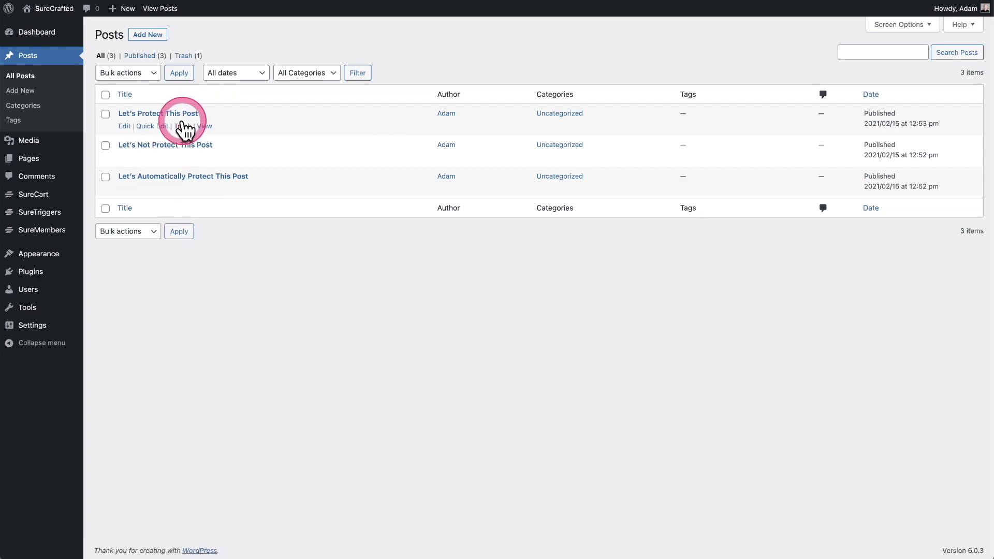
- Edit 'Let's Protect This Post' and confirm in the SureMembers menu that VIP Members protects it
{"action": "left_click", "coordinate": [160, 117]}
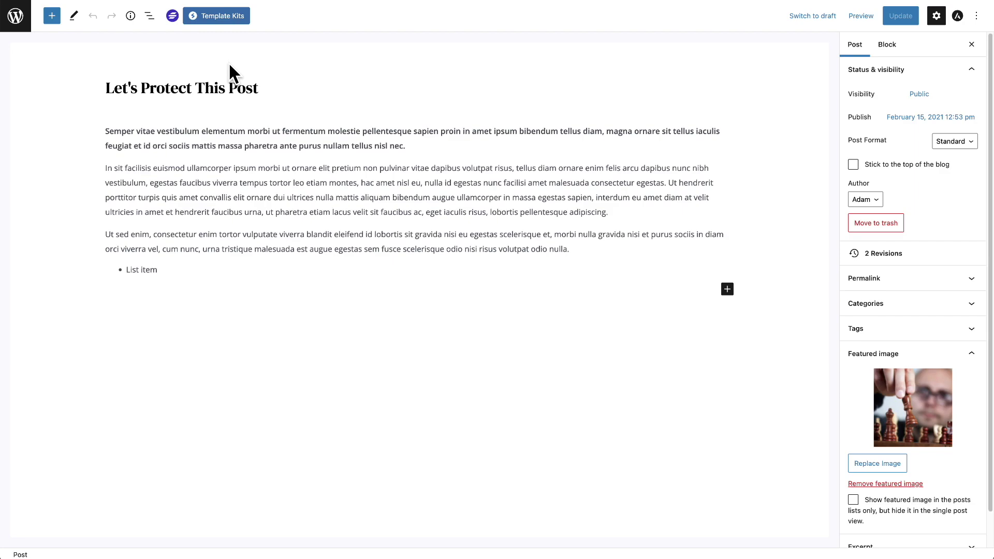
{"action": "left_click", "coordinate": [172, 19]}
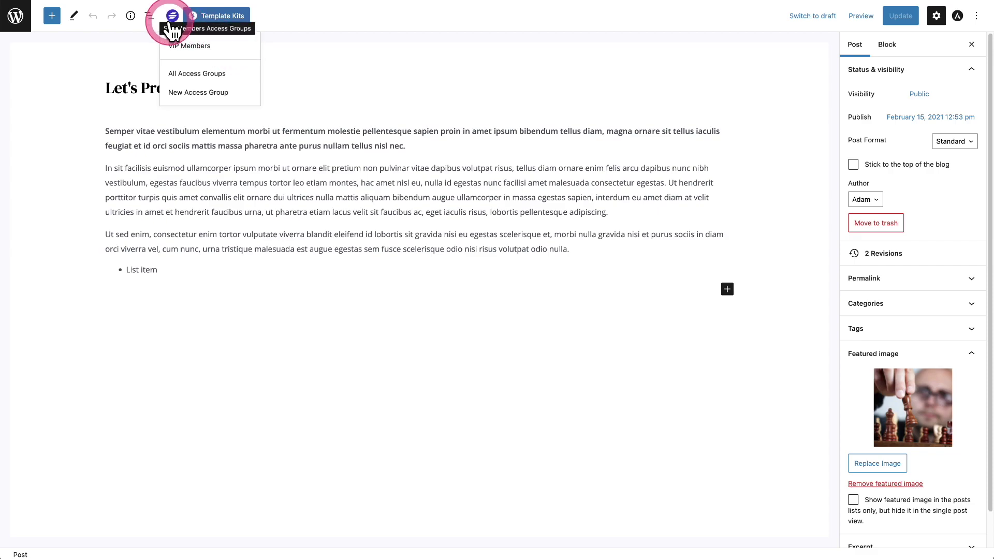
{"action": "left_click", "coordinate": [71, 84]}
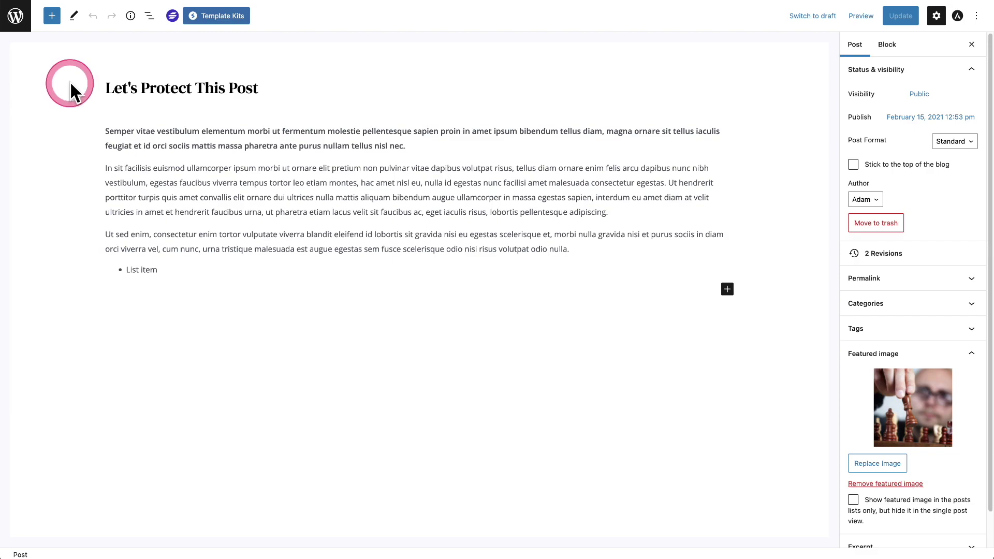
{"action": "left_click", "coordinate": [173, 17]}
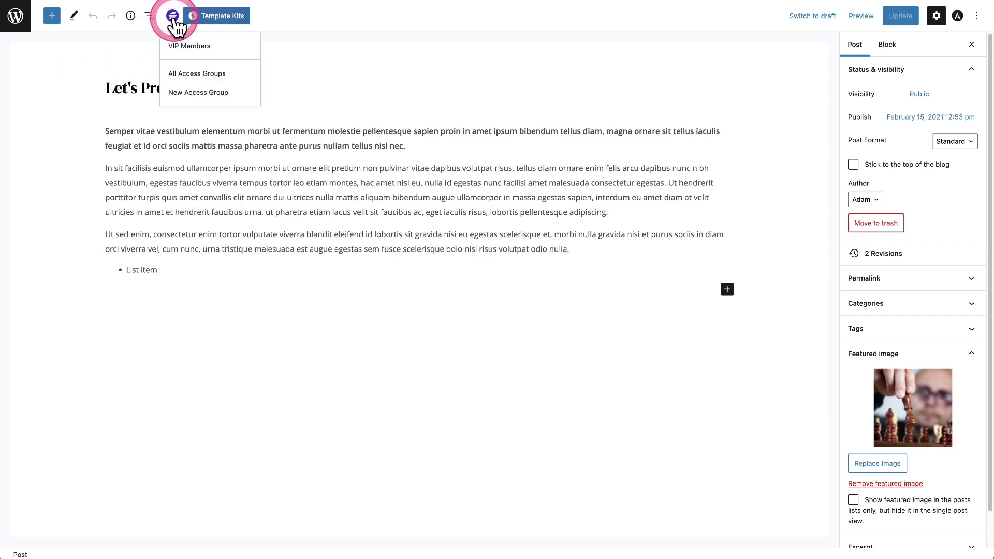
{"action": "left_click", "coordinate": [241, 46]}
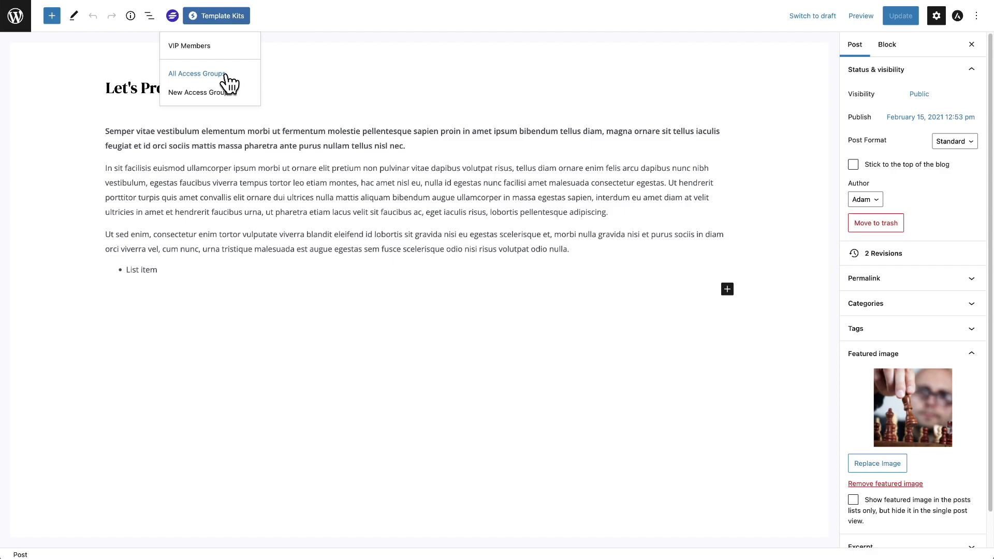
{"action": "left_click", "coordinate": [191, 48]}
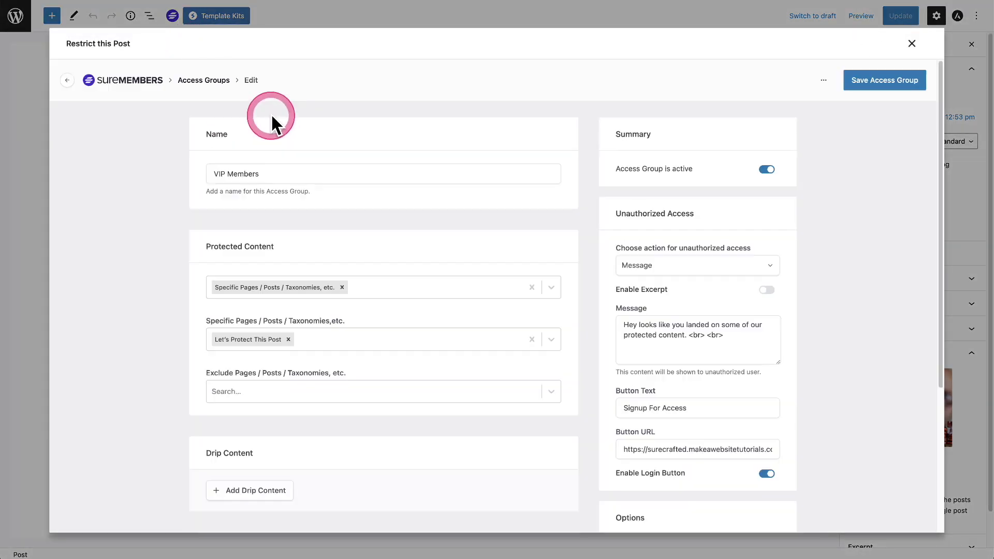
{"action": "left_click", "coordinate": [361, 140]}
{"action": "scroll", "coordinate": [404, 222], "scroll_direction": "down", "scroll_amount": 2}
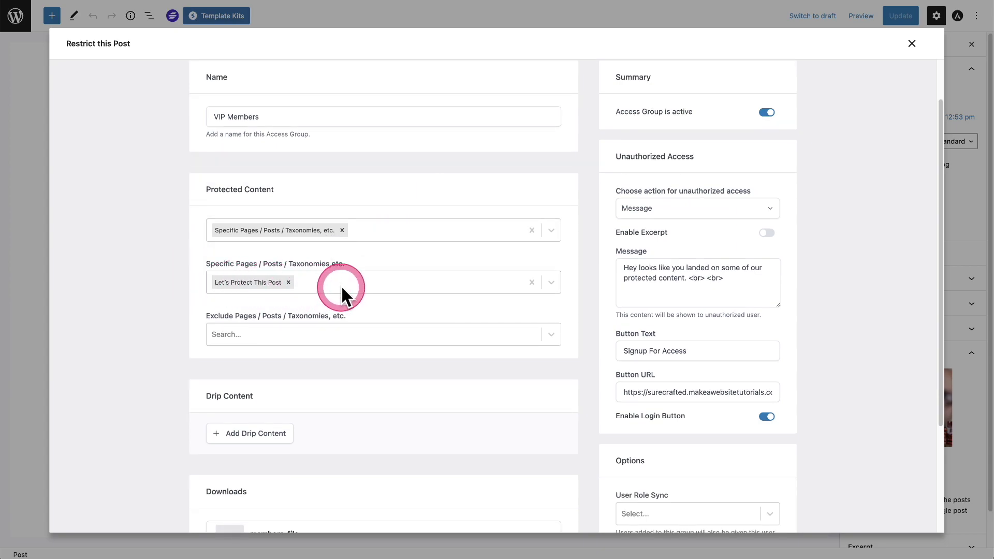
{"action": "left_click", "coordinate": [912, 44]}
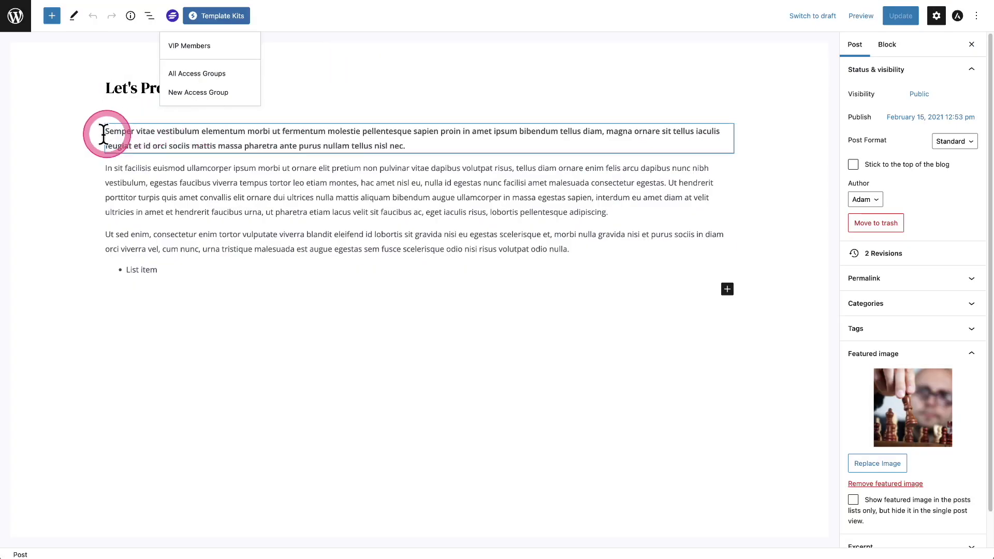
{"action": "left_click", "coordinate": [54, 124]}
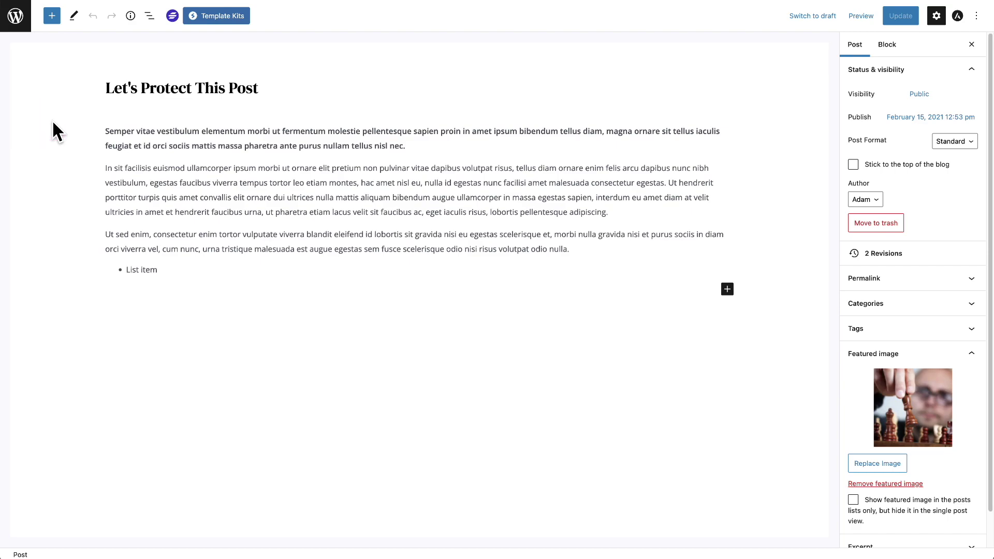
- Edit 'Let's Not Protect This Post', confirm it has no SureMembers restriction, and expand its Permalink panel
{"action": "left_click", "coordinate": [156, 147]}
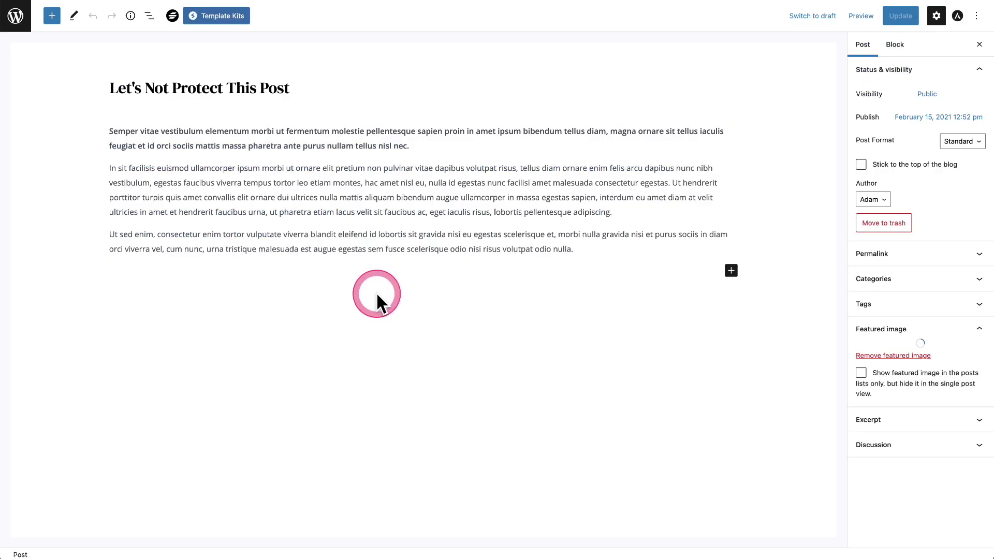
{"action": "left_click", "coordinate": [174, 195]}
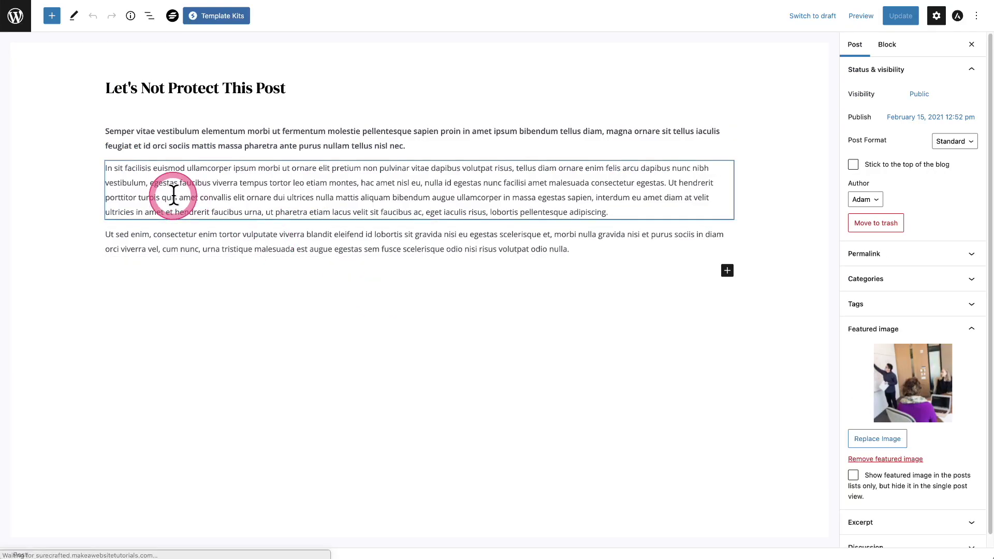
{"action": "left_click", "coordinate": [171, 89]}
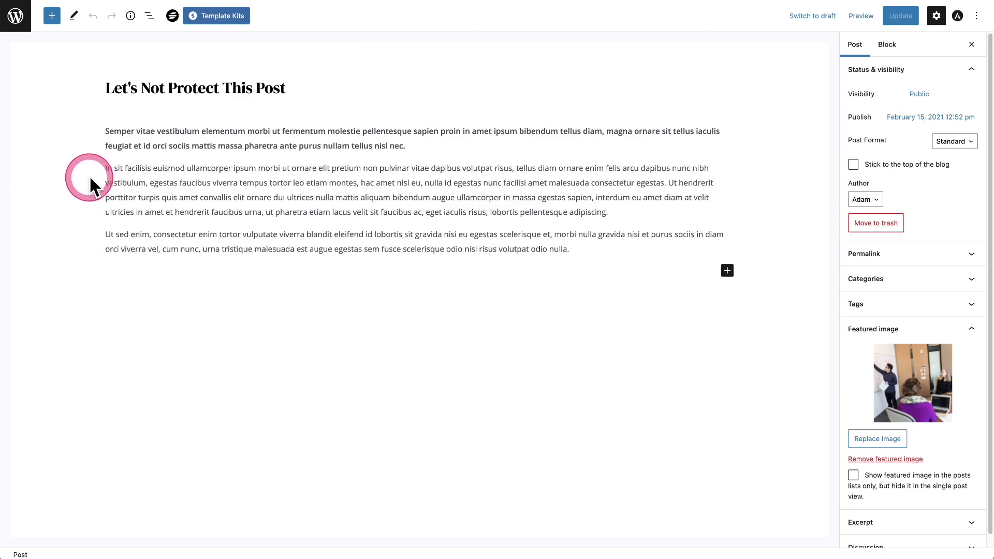
{"action": "left_click", "coordinate": [184, 206]}
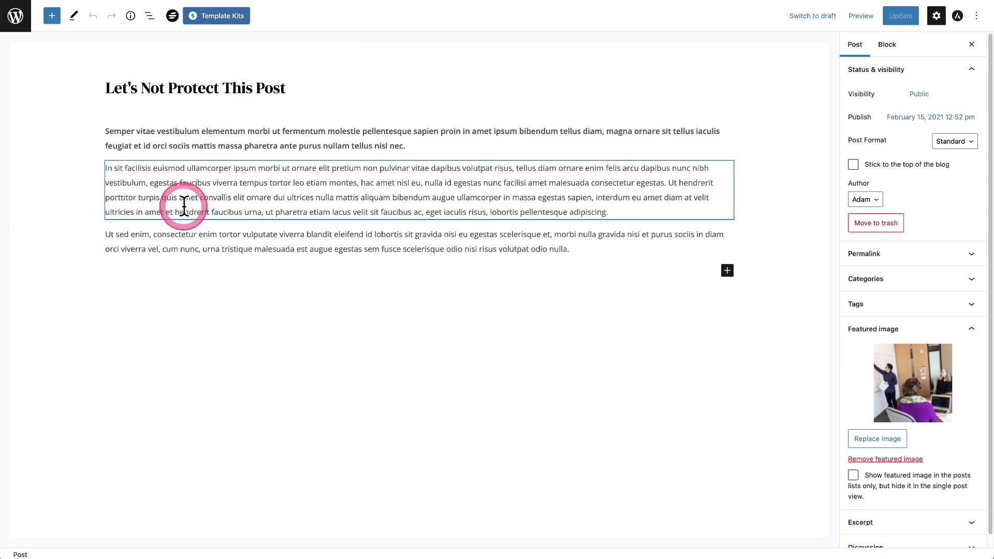
{"action": "left_click", "coordinate": [173, 17]}
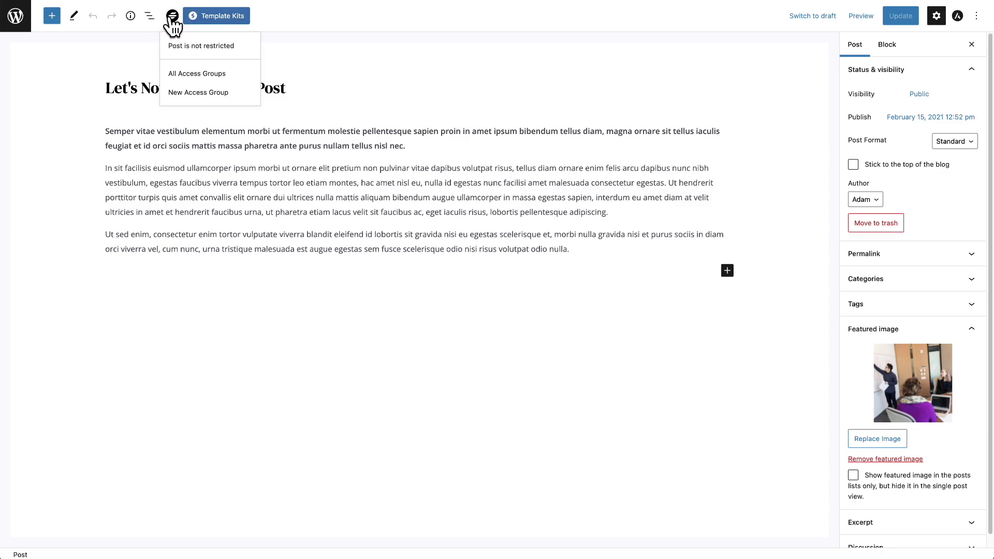
{"action": "left_click", "coordinate": [172, 17]}
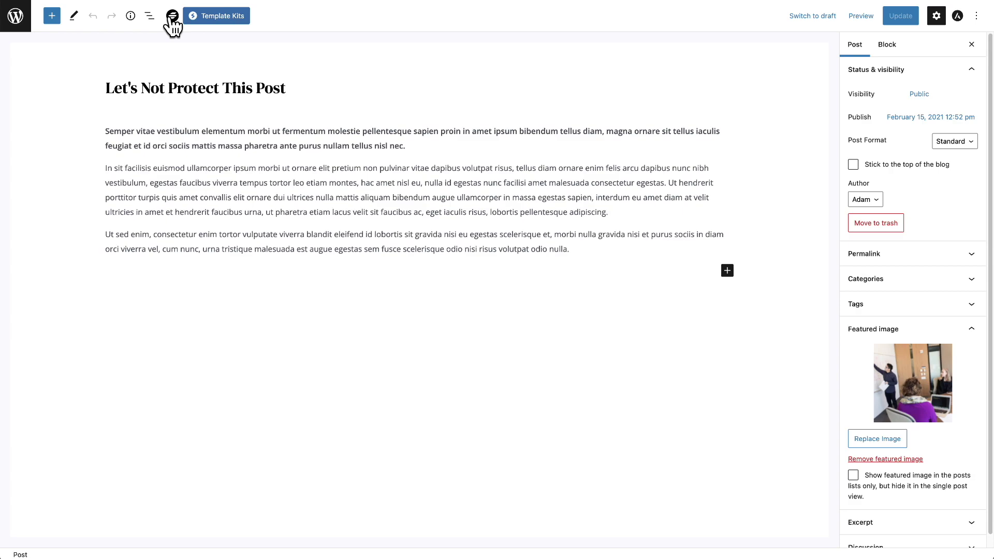
{"action": "left_click", "coordinate": [887, 255]}
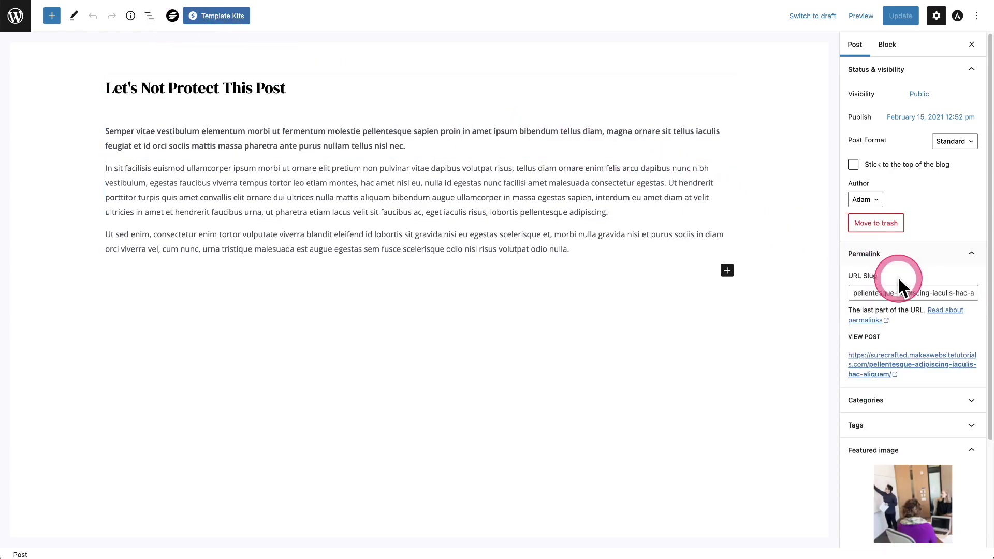
- View the live 'Let's Not Protect This Post' page and check the admin-bar SureMembers menu
{"action": "left_click", "coordinate": [881, 365]}
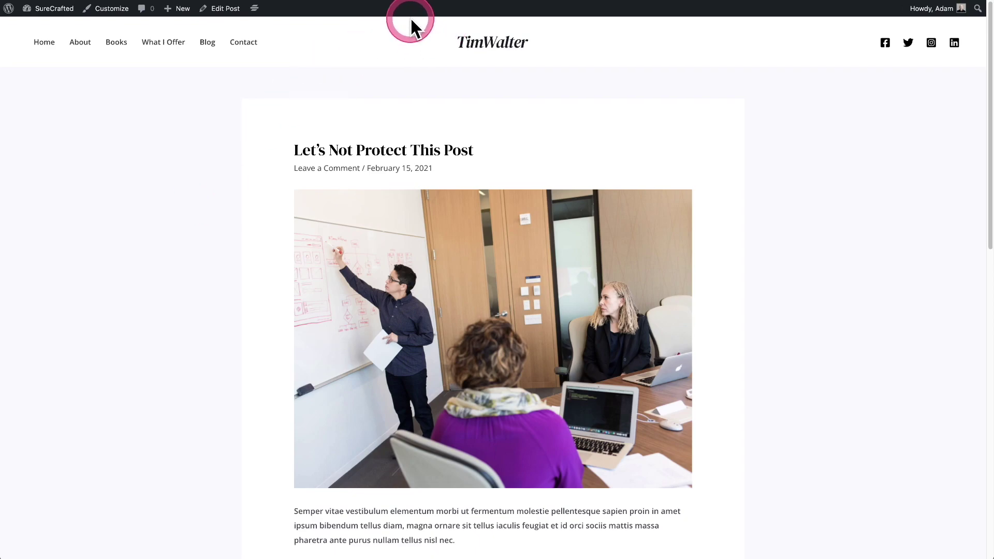
{"action": "mouse_move", "coordinate": [251, 13]}
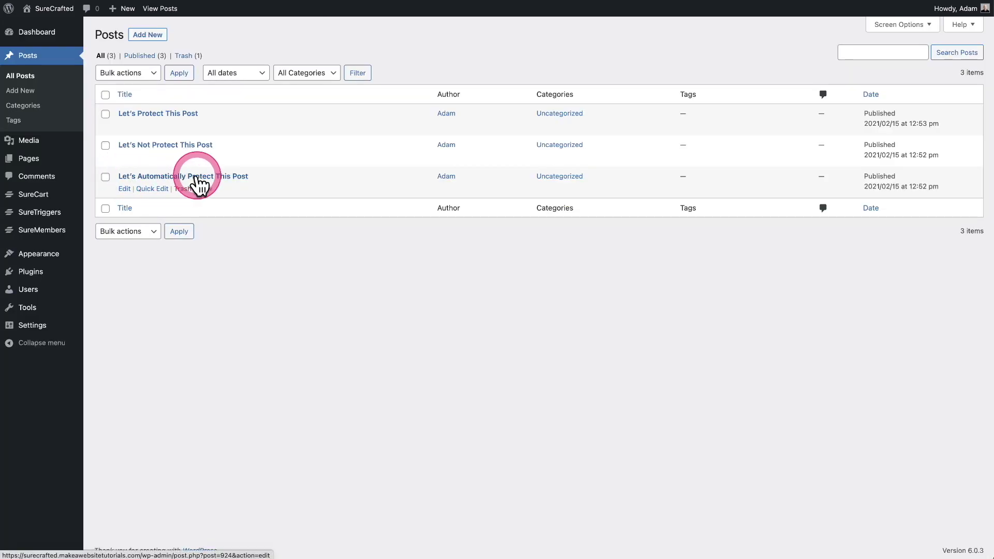
- Edit 'Let's Automatically Protect This Post' and bring up its SureMembers access menu
{"action": "left_click", "coordinate": [199, 184]}
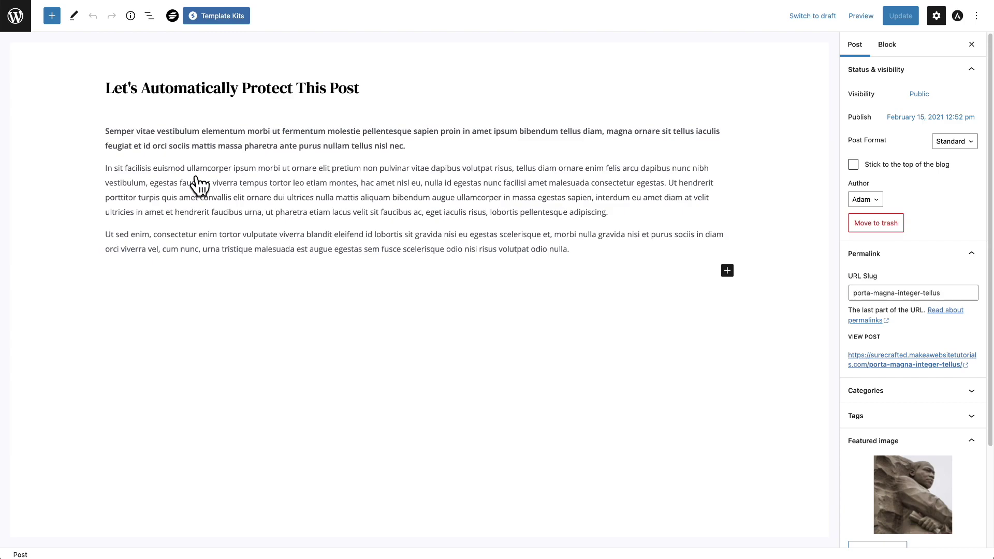
{"action": "left_click", "coordinate": [173, 16]}
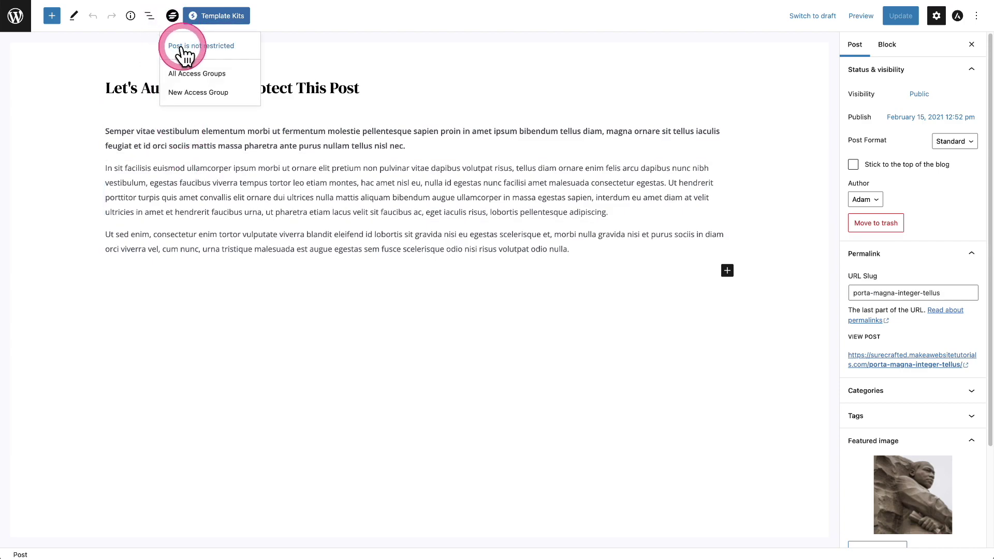
- Search 'let', add 'Let's Automatically Protect This Post' to VIP Members, and save the access group
{"action": "left_click", "coordinate": [187, 72]}
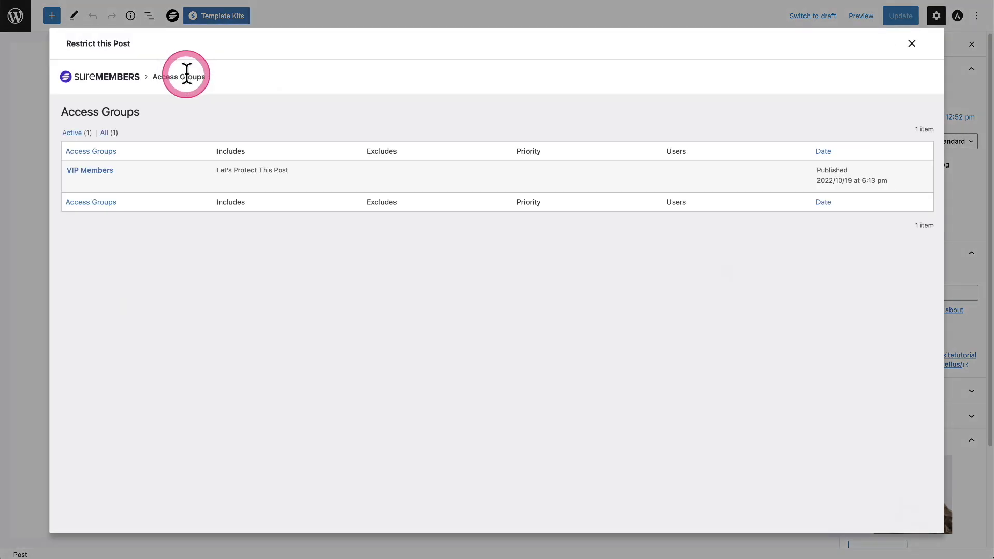
{"action": "left_click", "coordinate": [90, 171]}
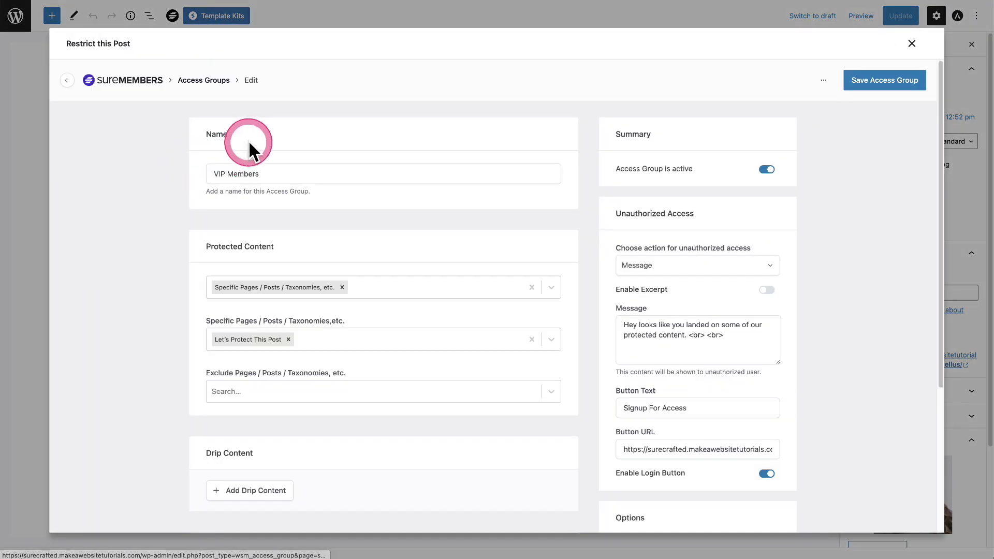
{"action": "left_click", "coordinate": [337, 343]}
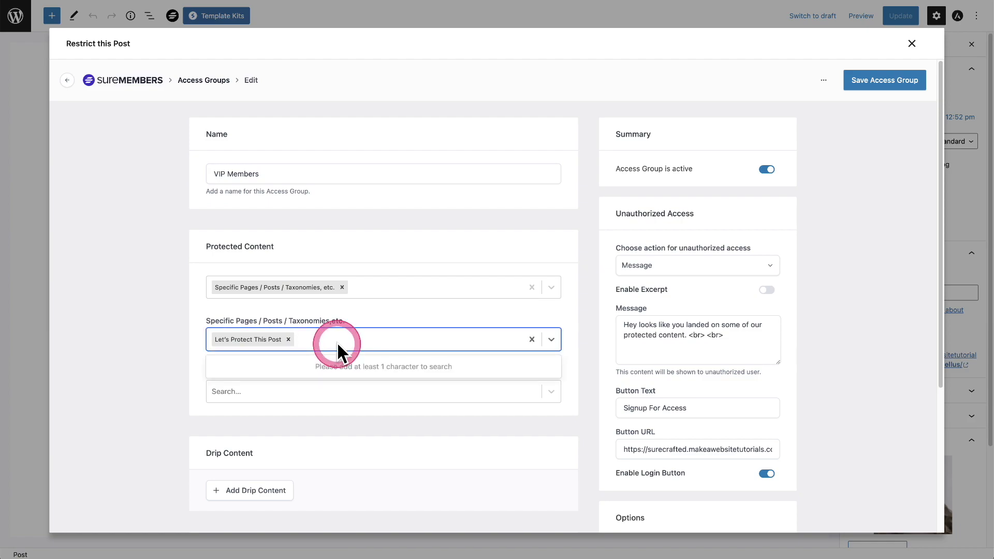
{"action": "type", "text": "let"}
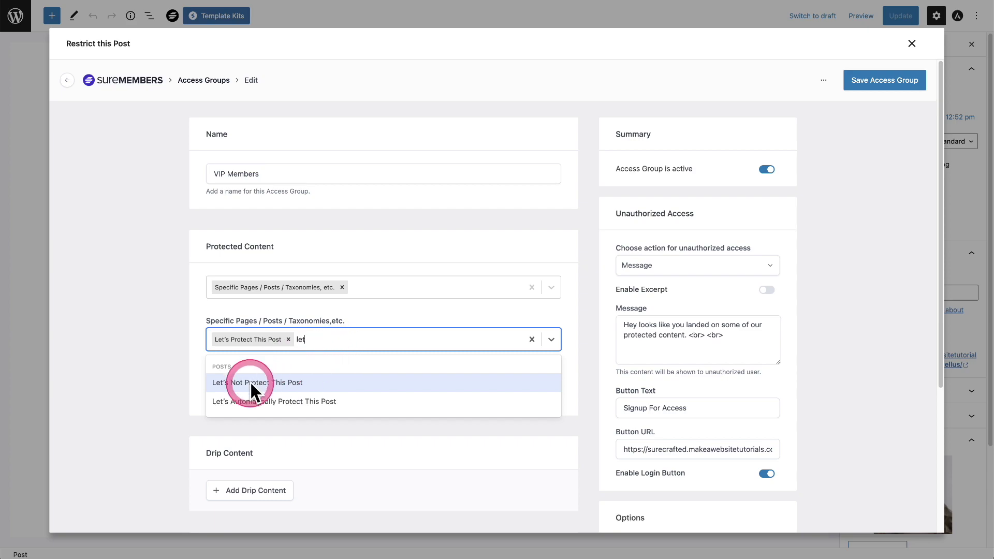
{"action": "left_click", "coordinate": [346, 402]}
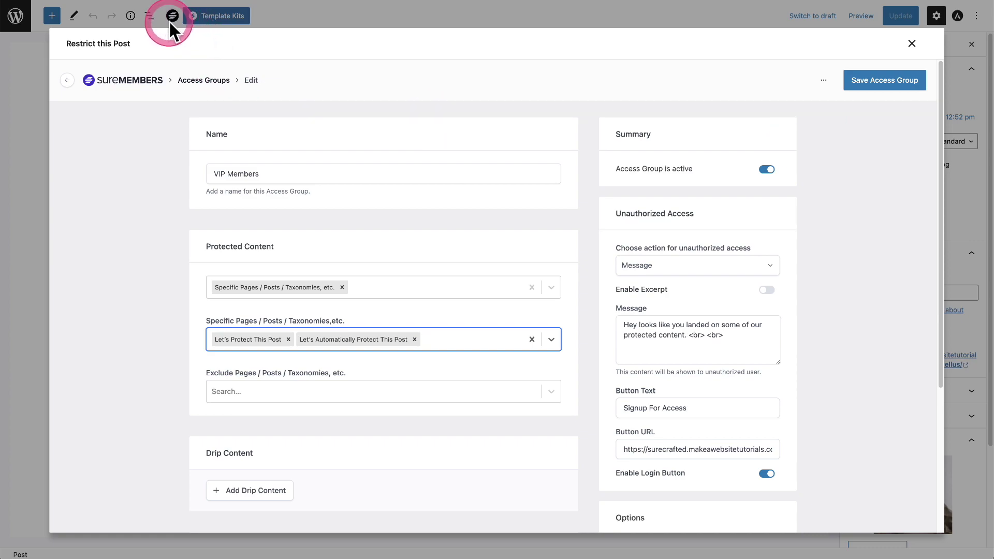
{"action": "left_click", "coordinate": [863, 83]}
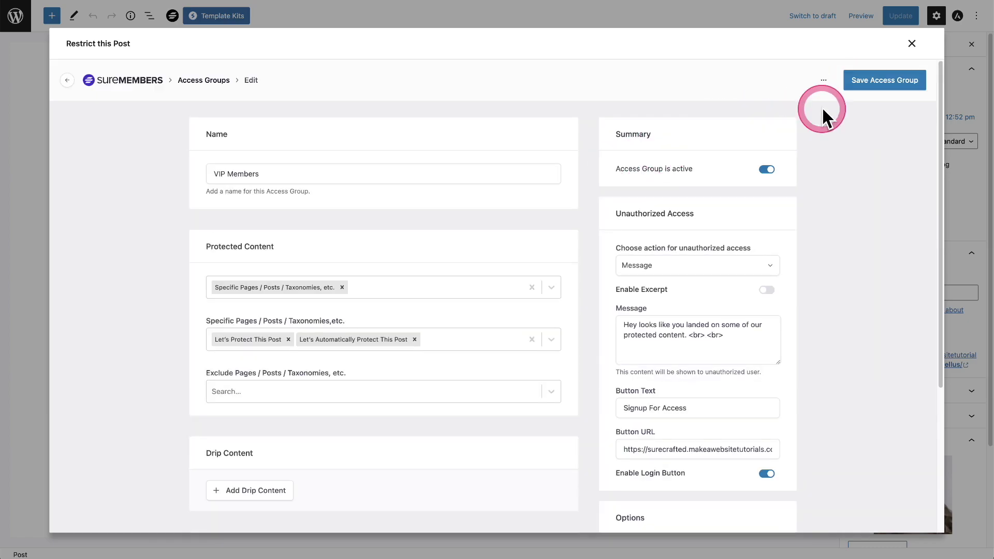
{"action": "left_click", "coordinate": [912, 43]}
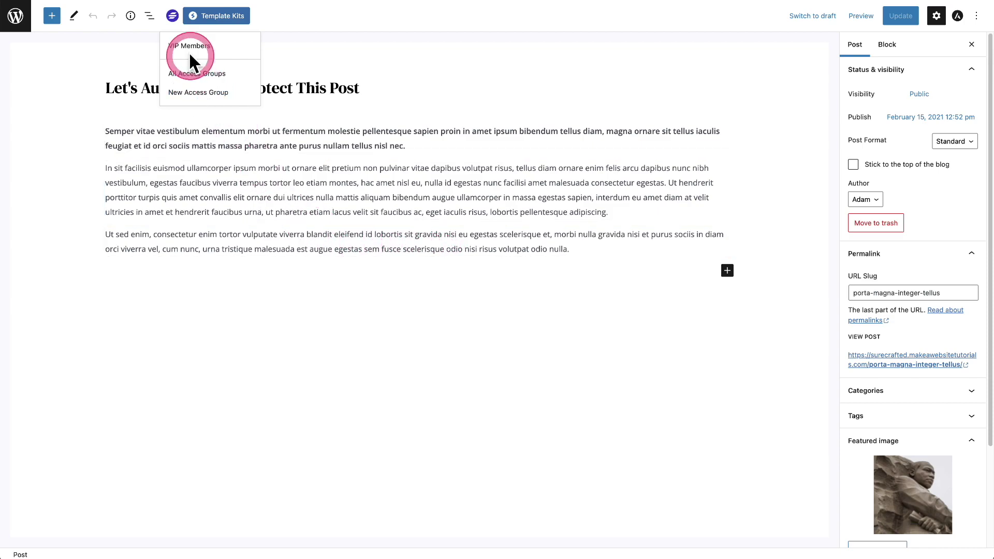
- Dismiss the SureMembers access menu in the 'Let's Automatically Protect This Post' editor
{"action": "left_click", "coordinate": [45, 132]}
{"action": "left_click", "coordinate": [173, 17]}
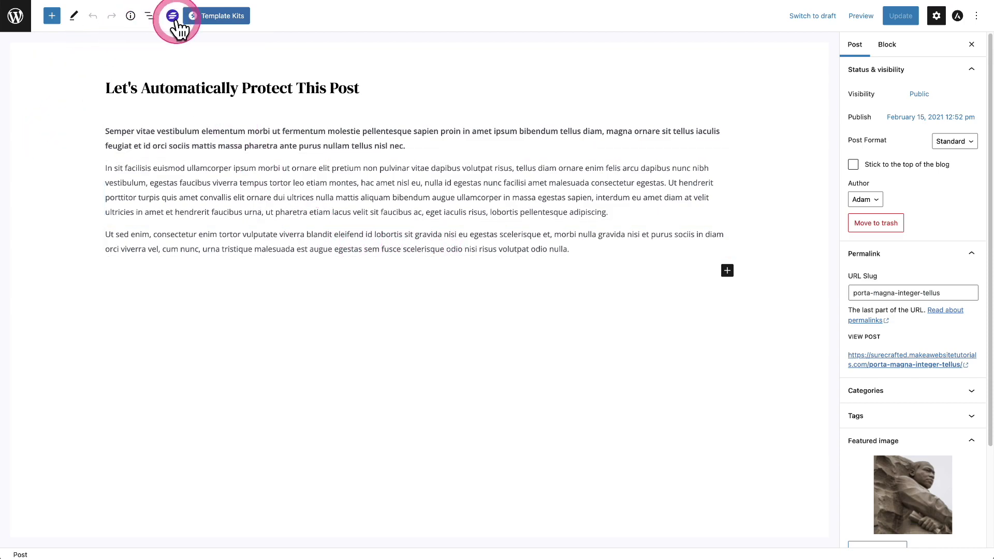
{"action": "left_click", "coordinate": [381, 48]}
{"action": "left_click", "coordinate": [320, 71]}
{"action": "left_click", "coordinate": [217, 71]}
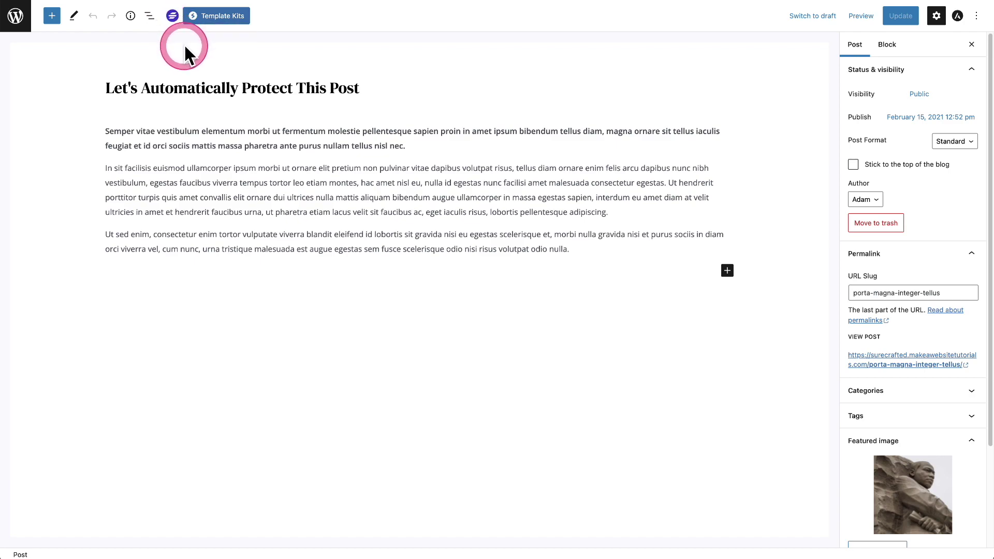
- Switch off 'Display SureMembers Icon on Block Editor', then open 'Let's Protect This Post' to check
{"action": "left_click", "coordinate": [16, 16]}
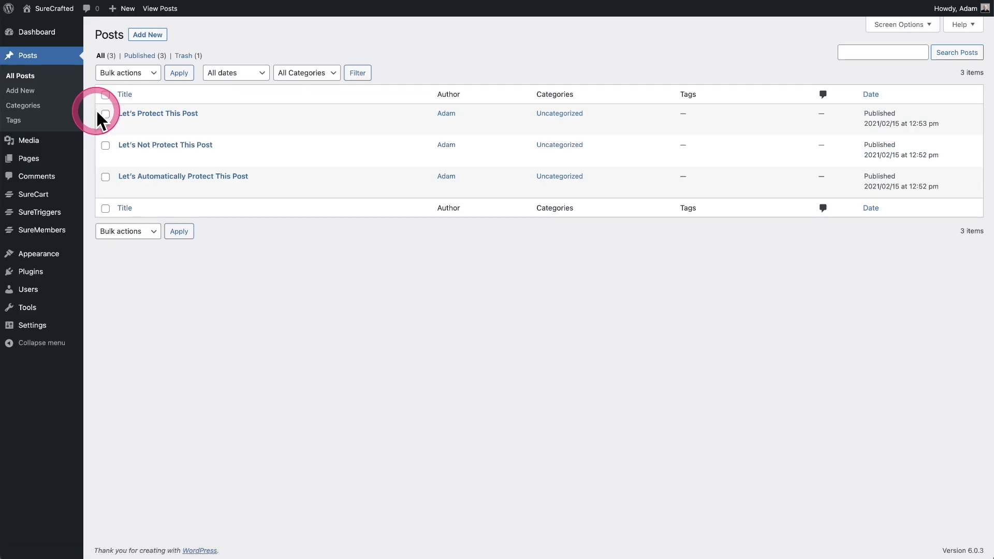
{"action": "left_click", "coordinate": [41, 230]}
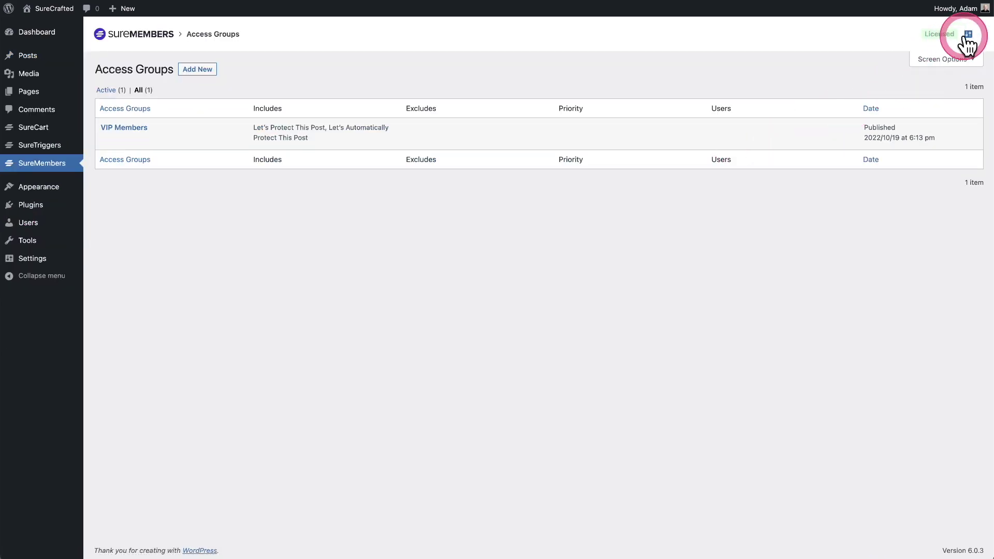
{"action": "left_click", "coordinate": [969, 34]}
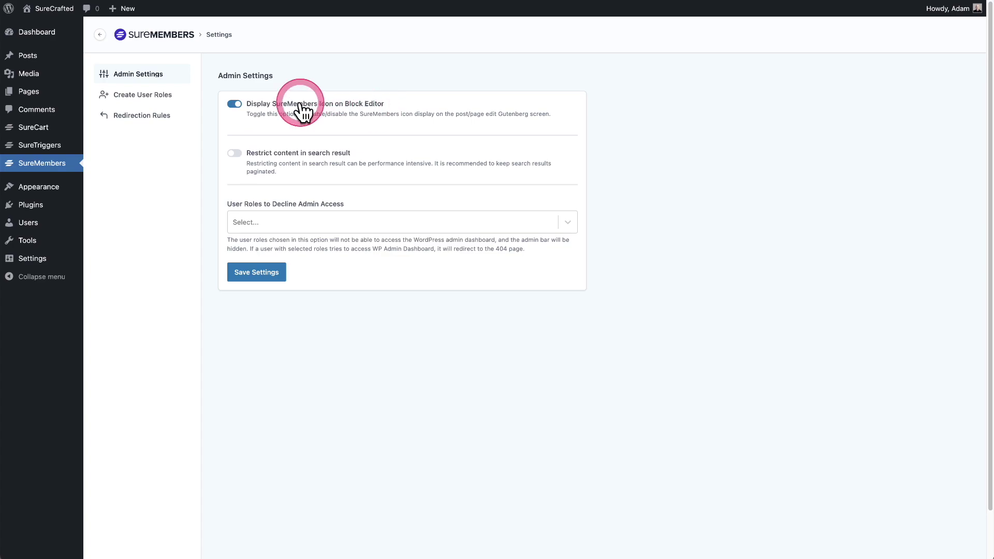
{"action": "left_click", "coordinate": [235, 104]}
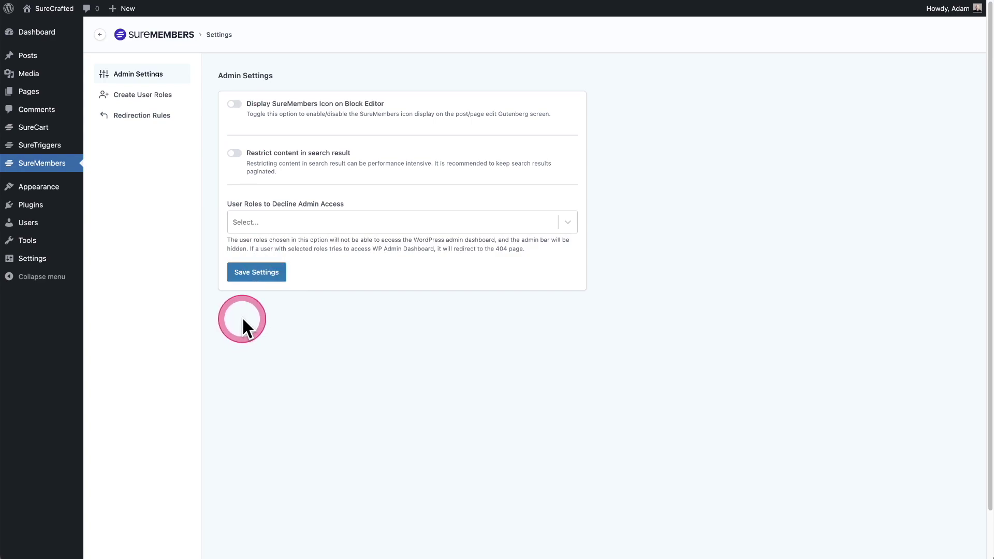
{"action": "left_click", "coordinate": [51, 61]}
{"action": "left_click", "coordinate": [187, 117]}
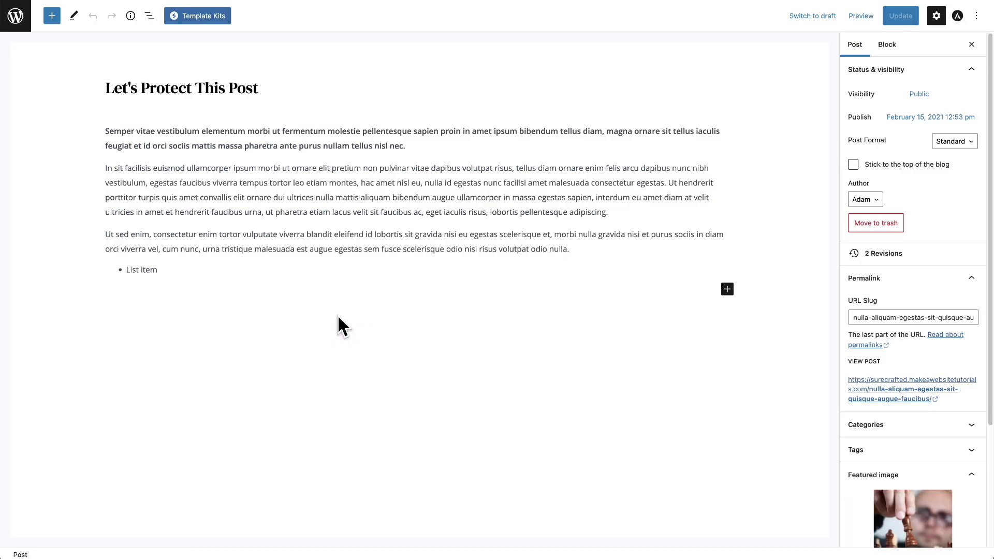
- Leave the editor and return to SureMembers' Admin Settings page
{"action": "left_click", "coordinate": [34, 20]}
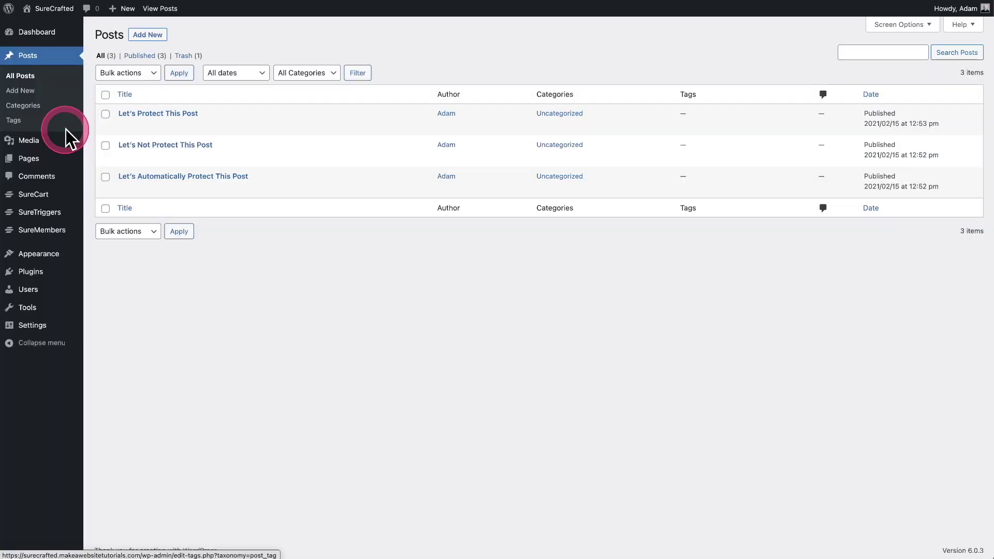
{"action": "left_click", "coordinate": [67, 231]}
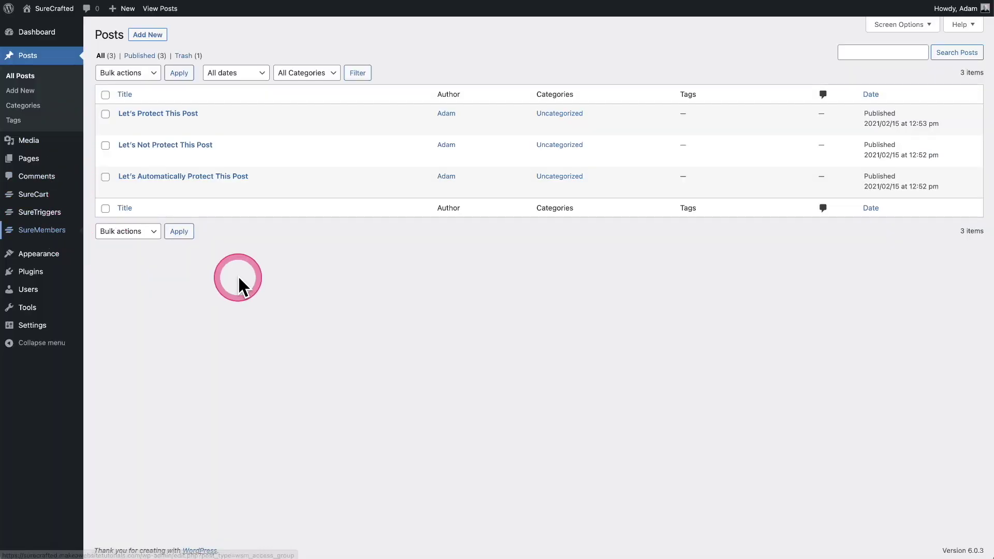
{"action": "left_click", "coordinate": [968, 34]}
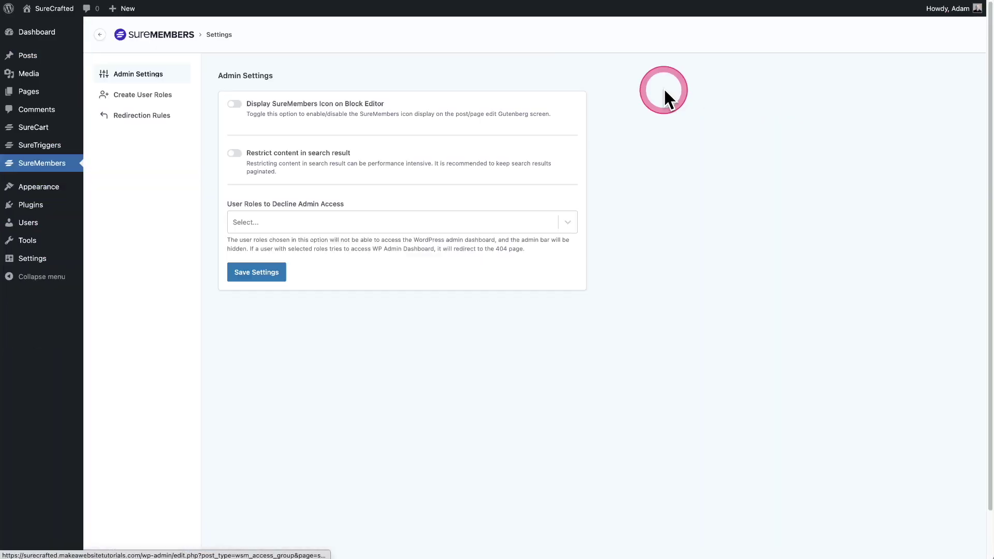